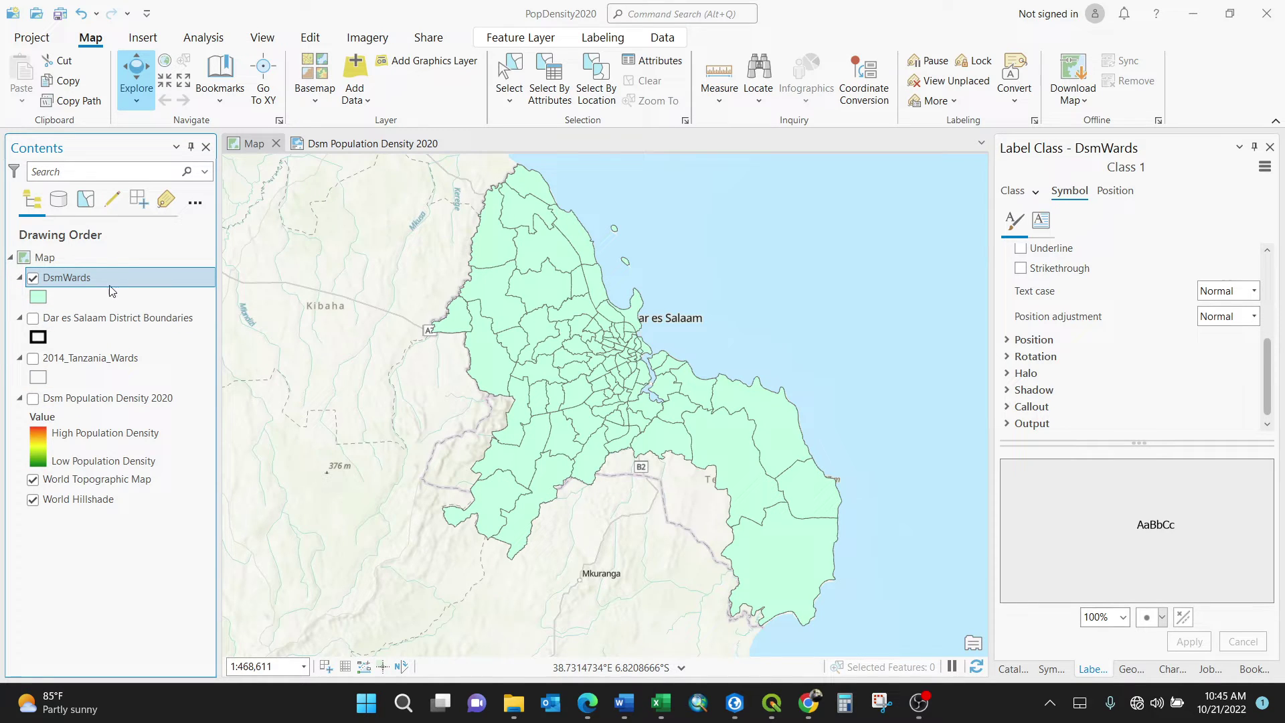
Open the DsmWards Layer Properties and show the Definition Query new-query options
click(115, 317)
click(120, 282)
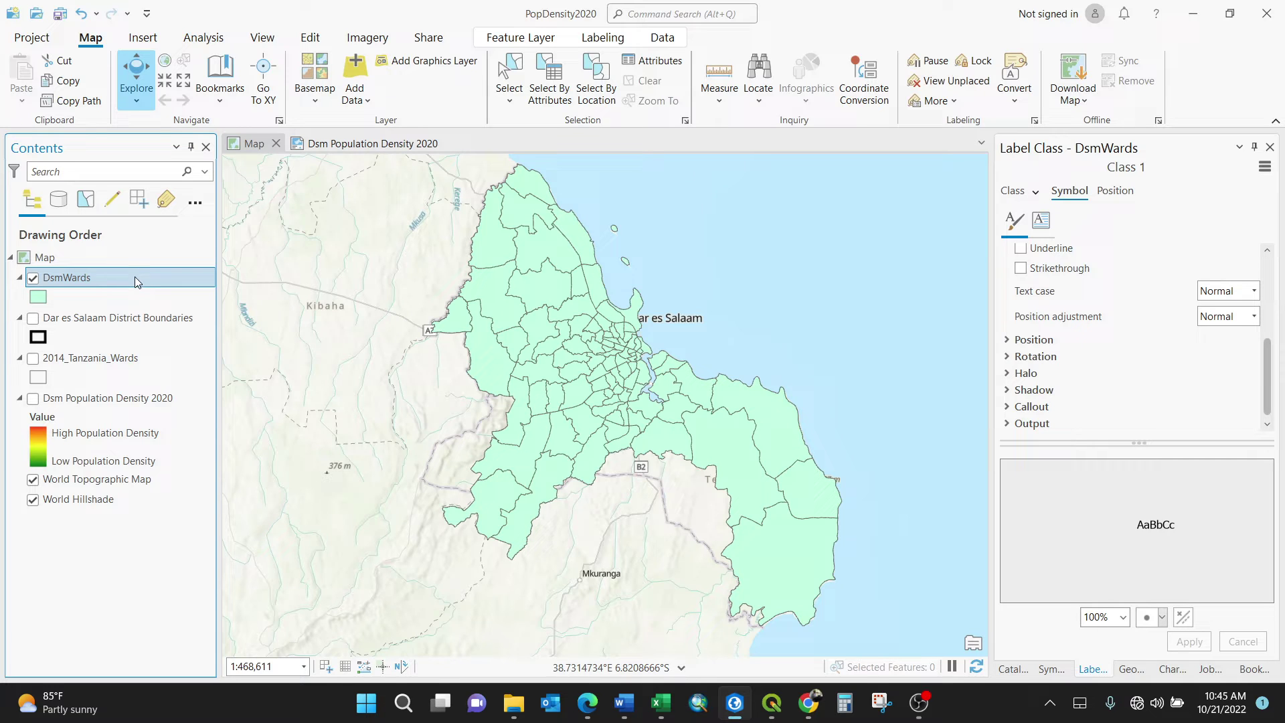
right_click(142, 279)
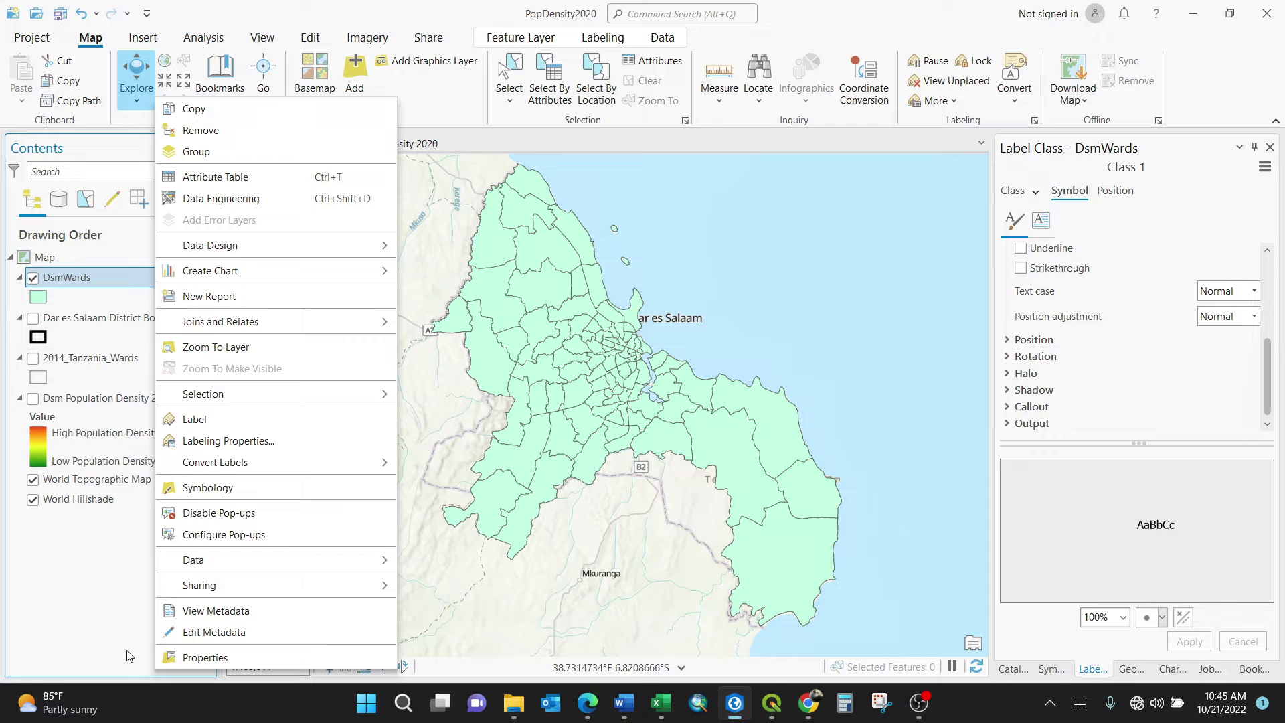
click(200, 658)
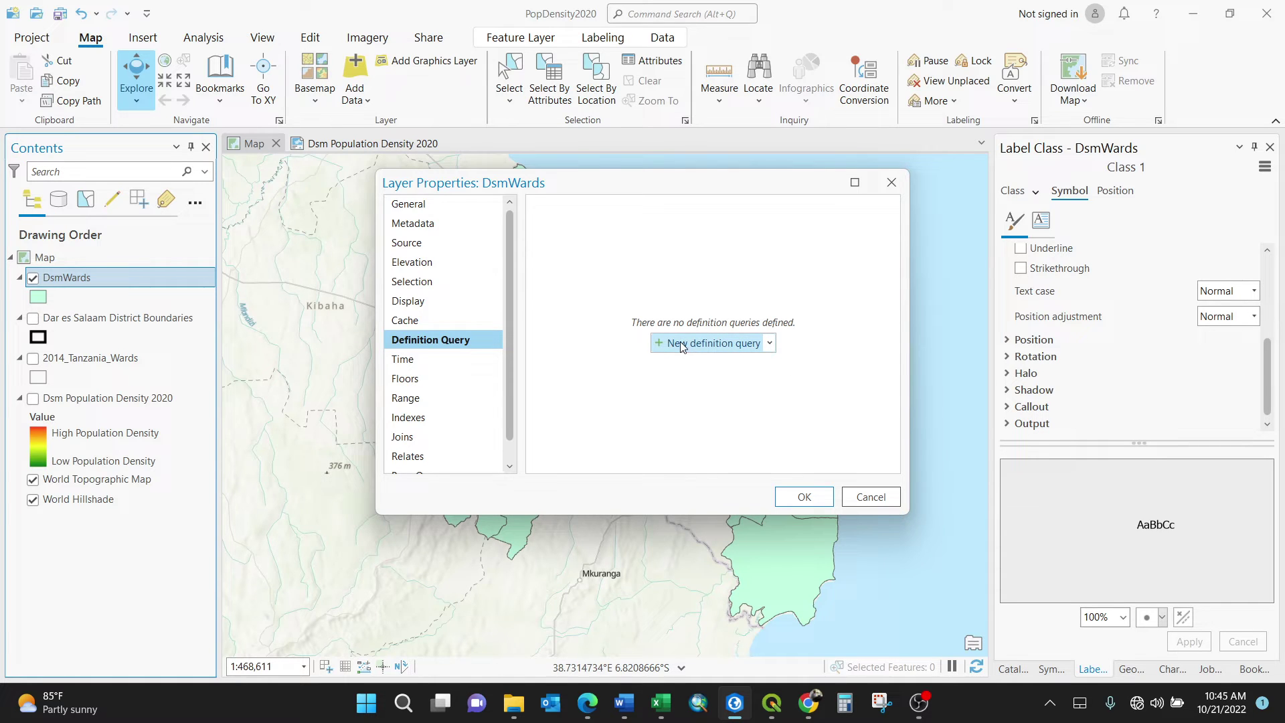
click(759, 352)
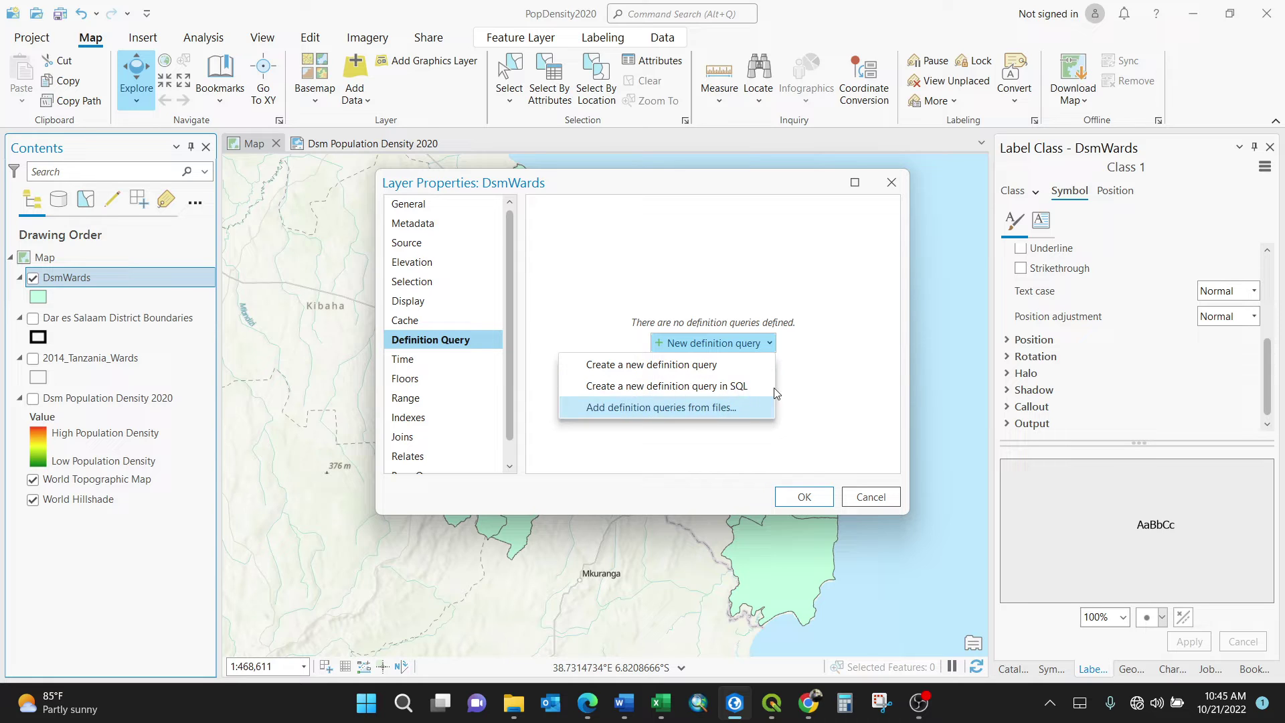
Create Query 1 with District_N is equal to Kinondoni, then add an empty second clause
click(717, 347)
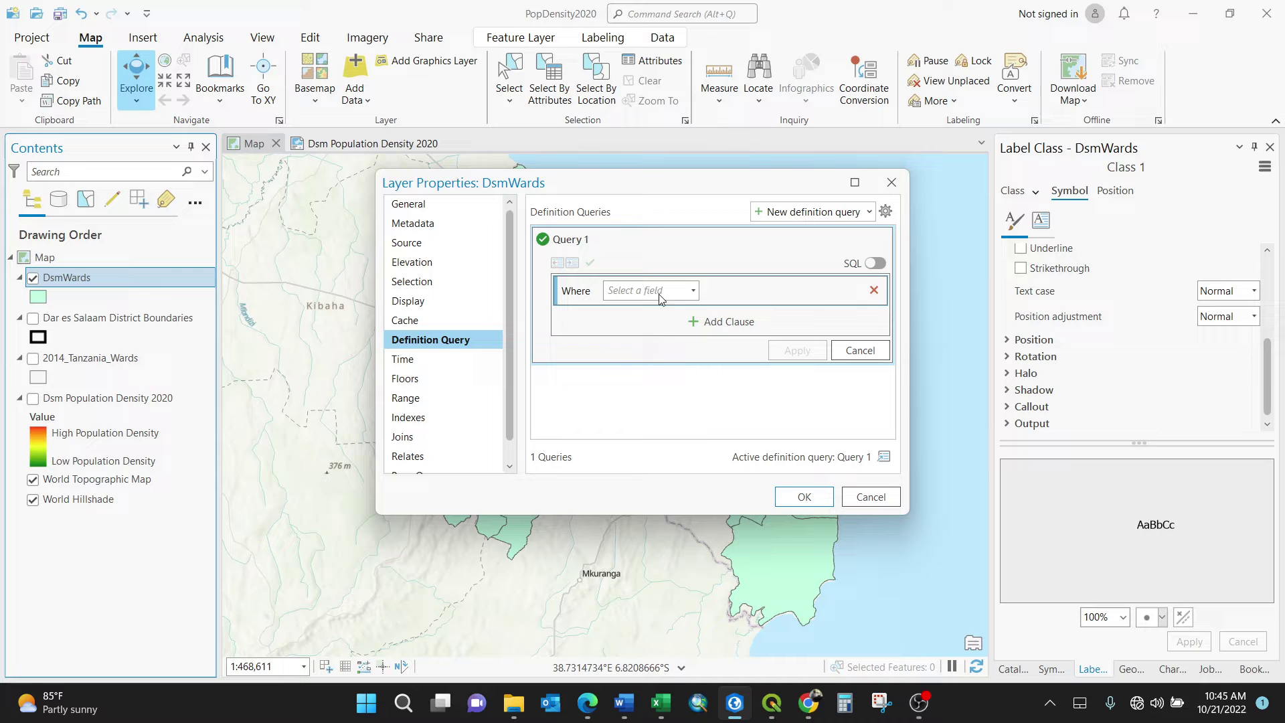
click(690, 290)
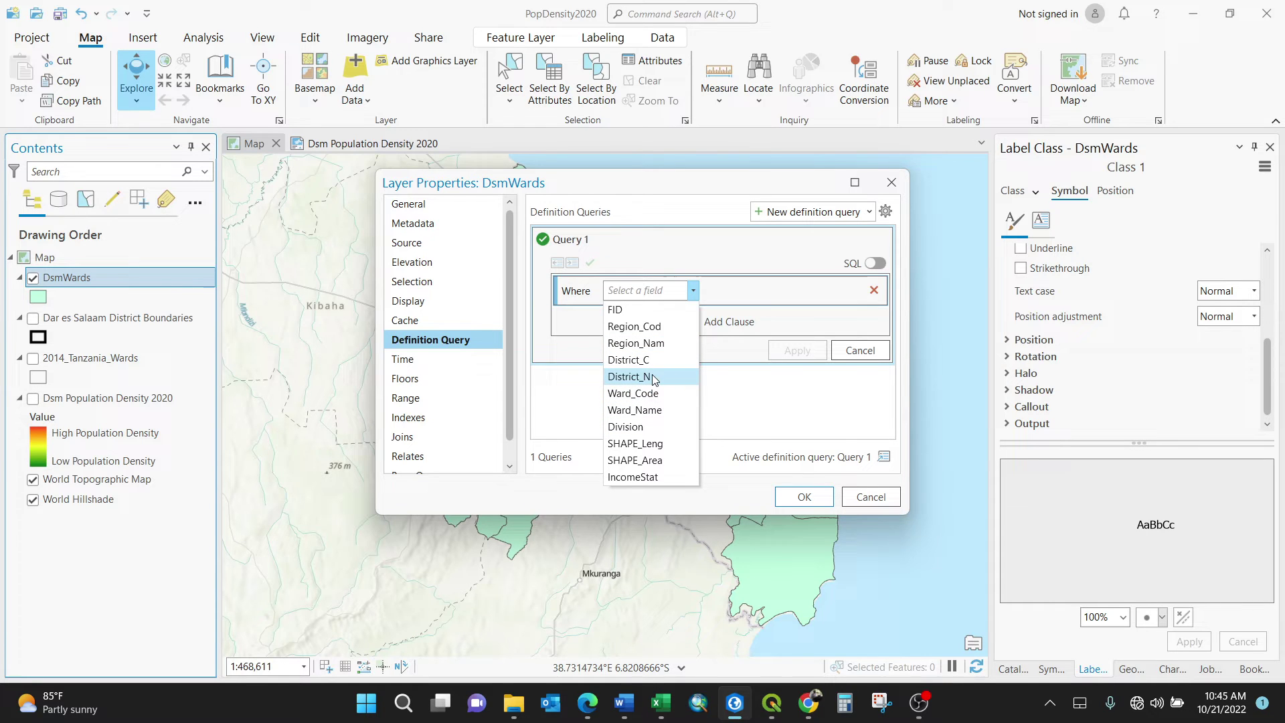
click(650, 379)
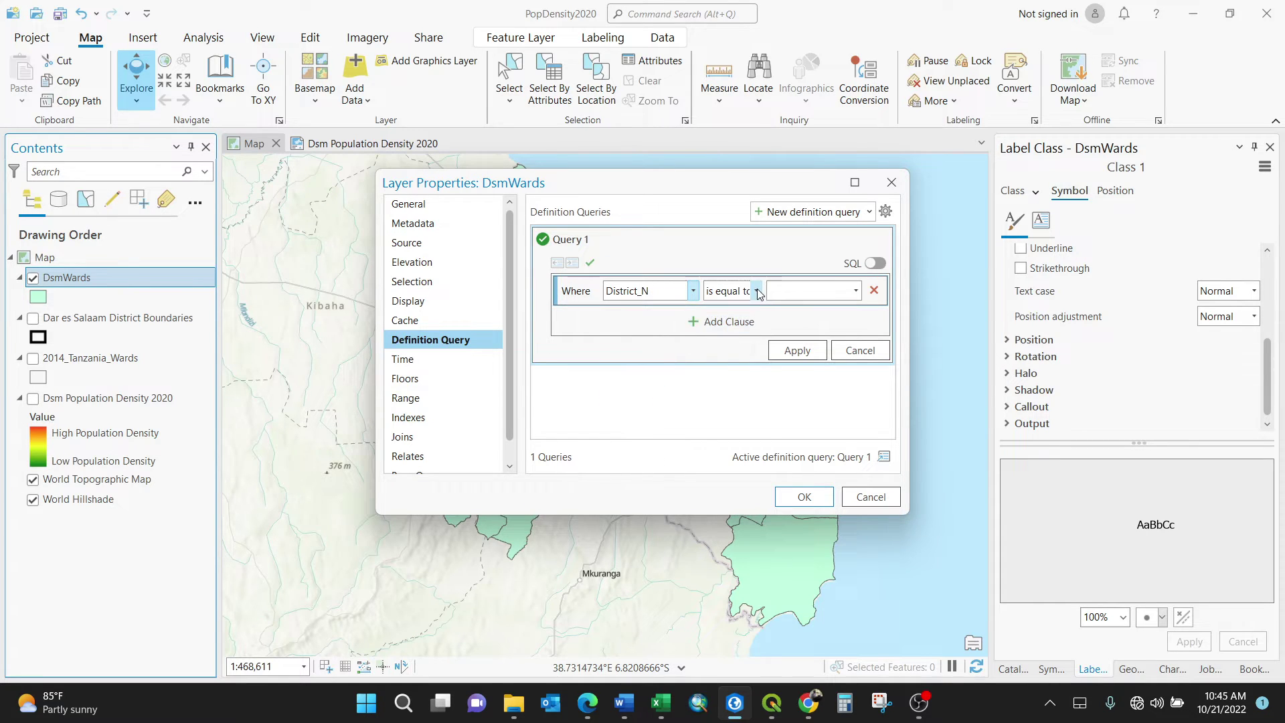
click(757, 291)
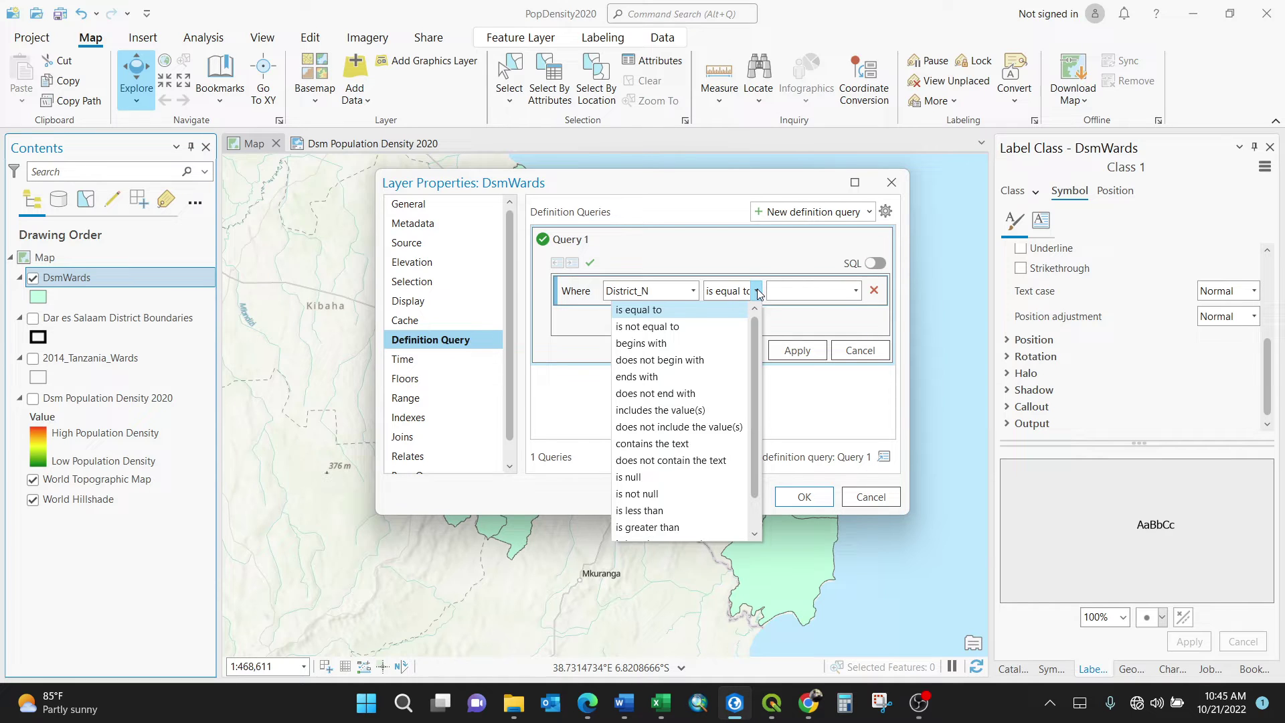
click(713, 314)
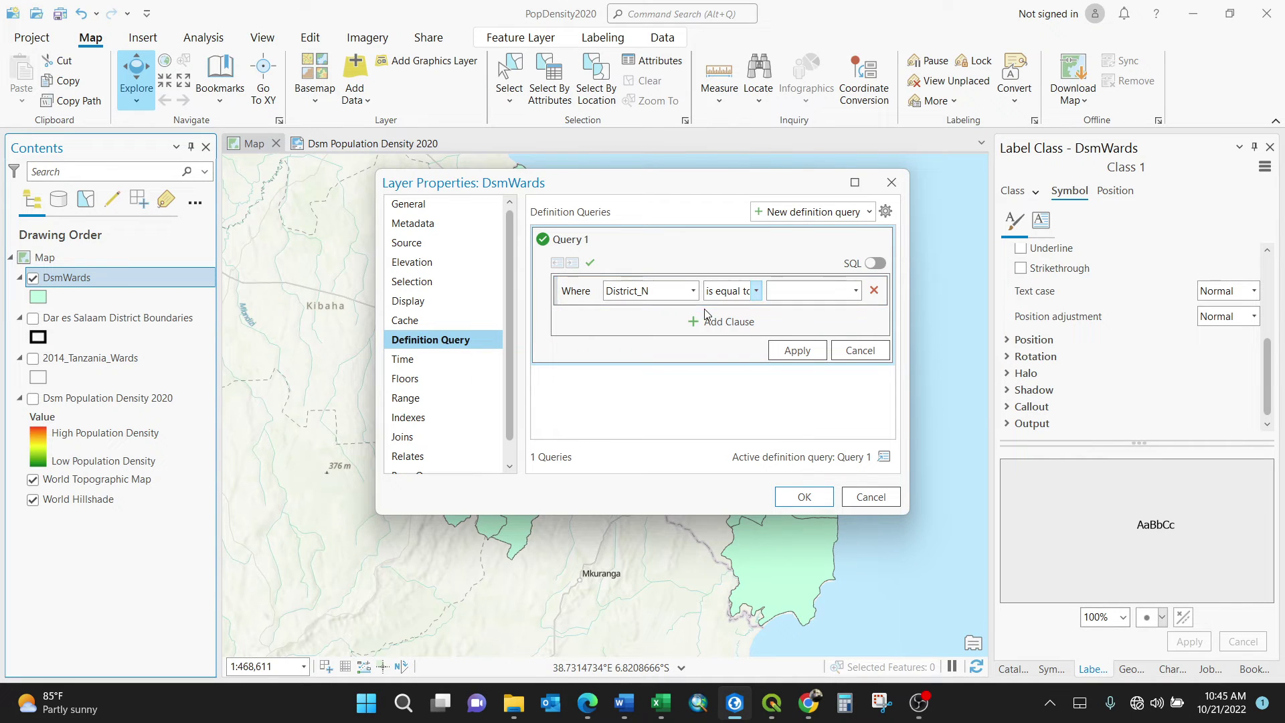
click(854, 292)
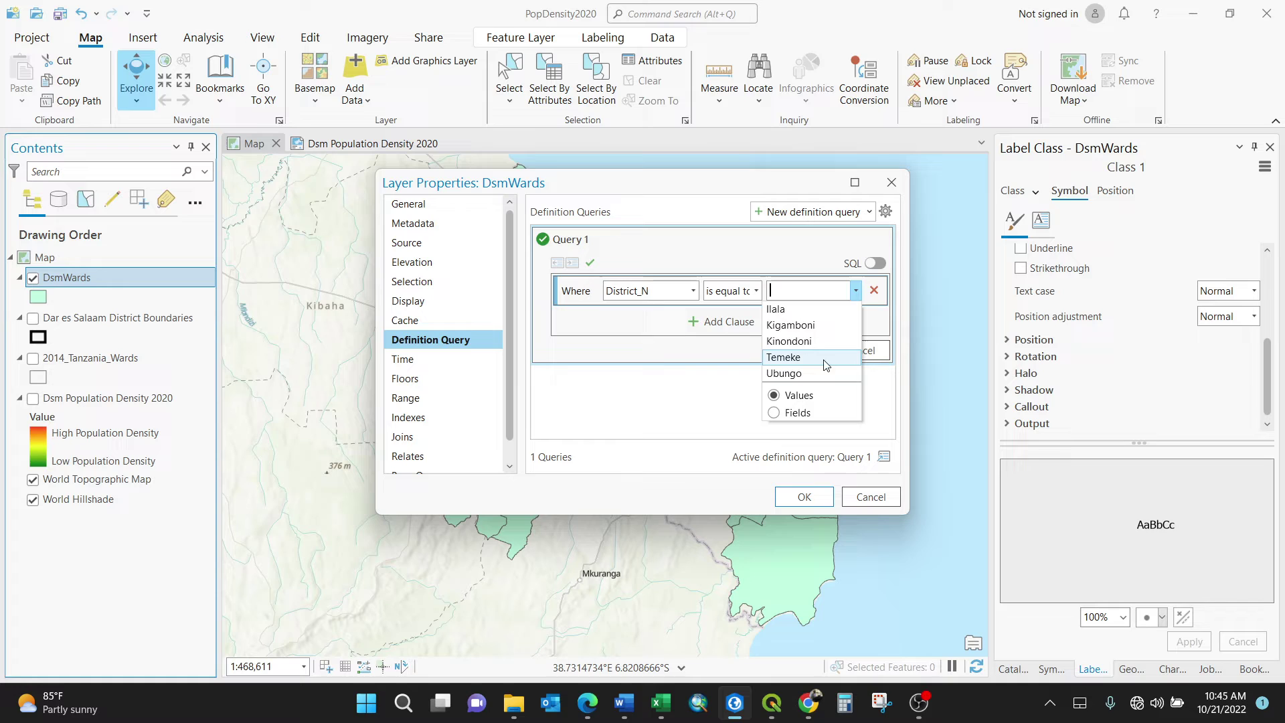
click(788, 341)
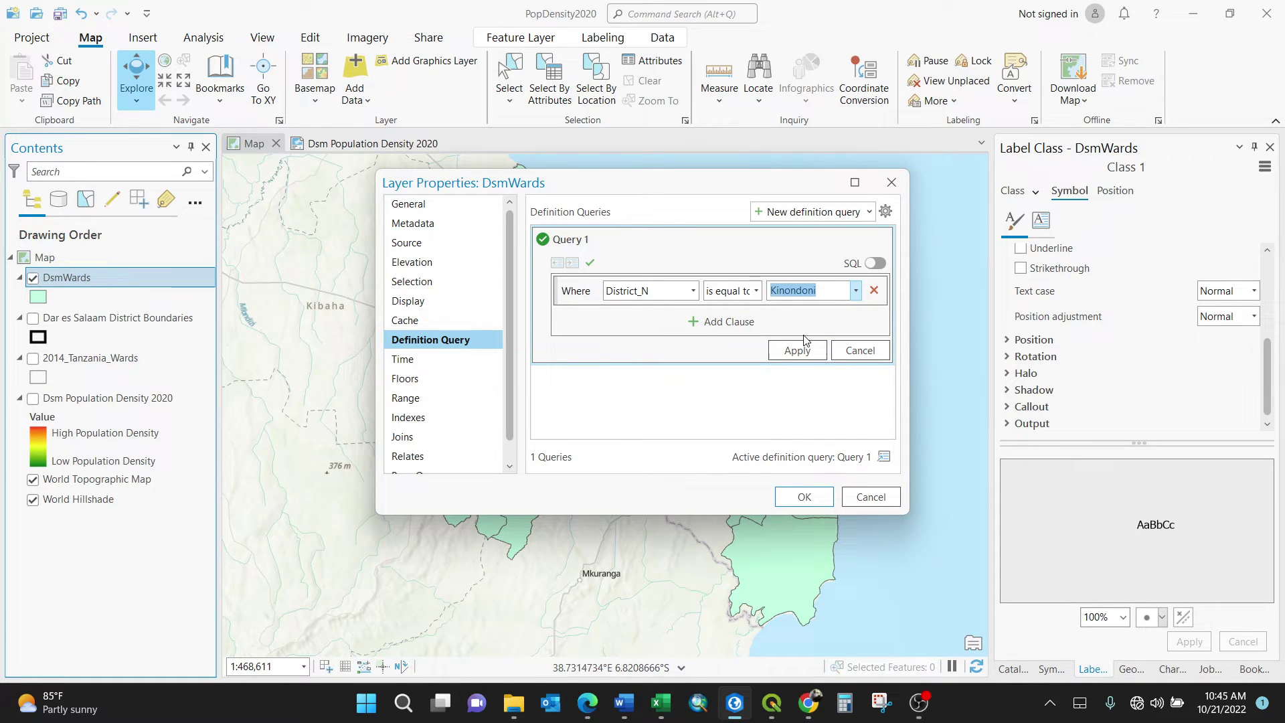
click(727, 323)
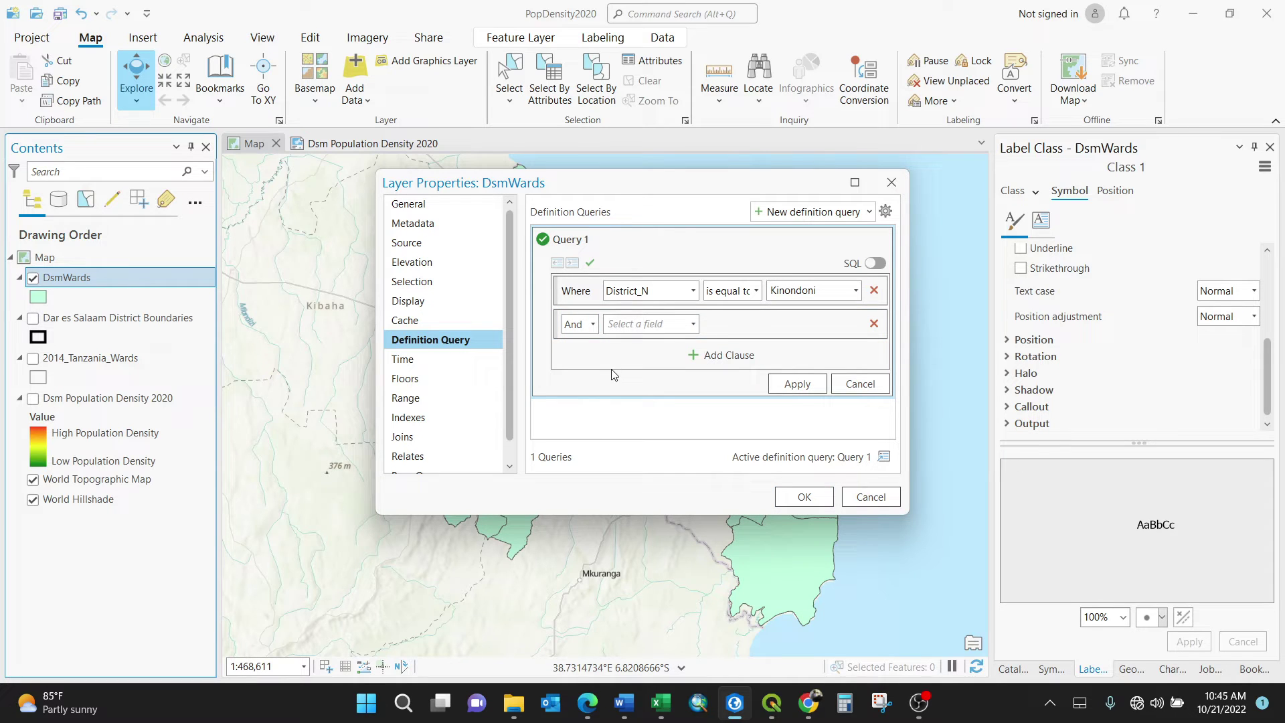
Make the second clause Or District_N is equal to Kigamboni
click(592, 323)
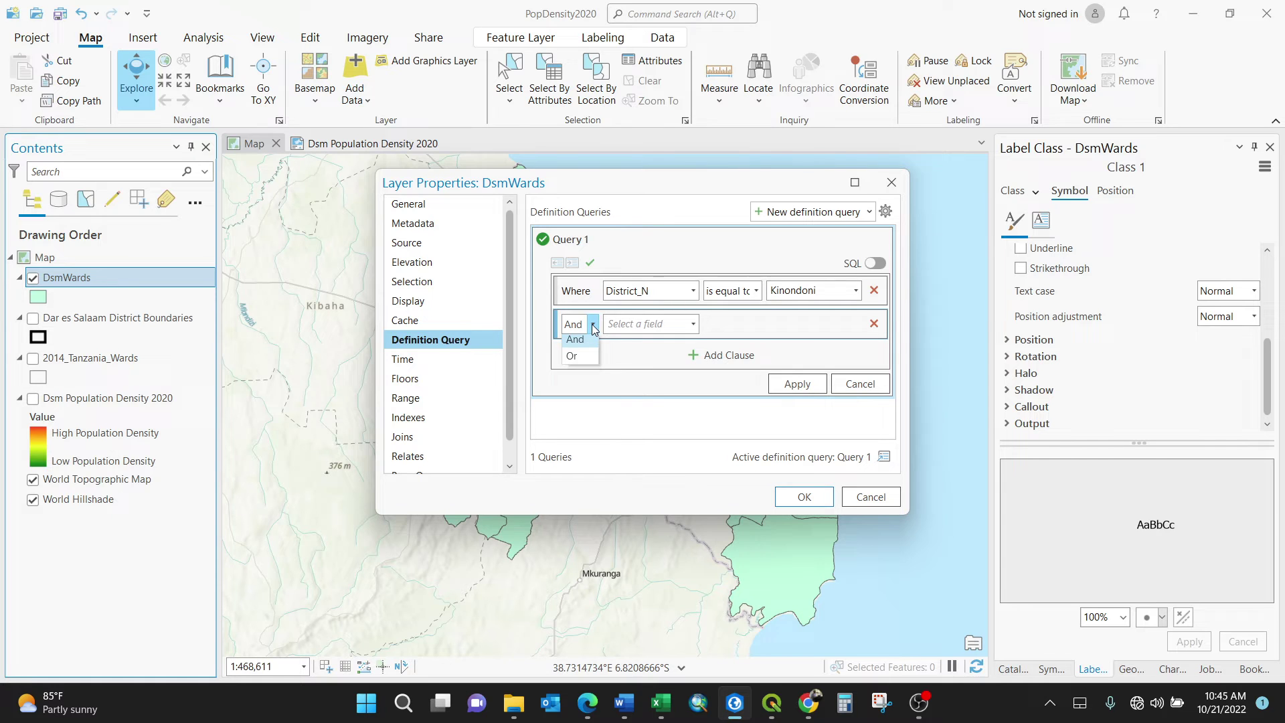
click(580, 358)
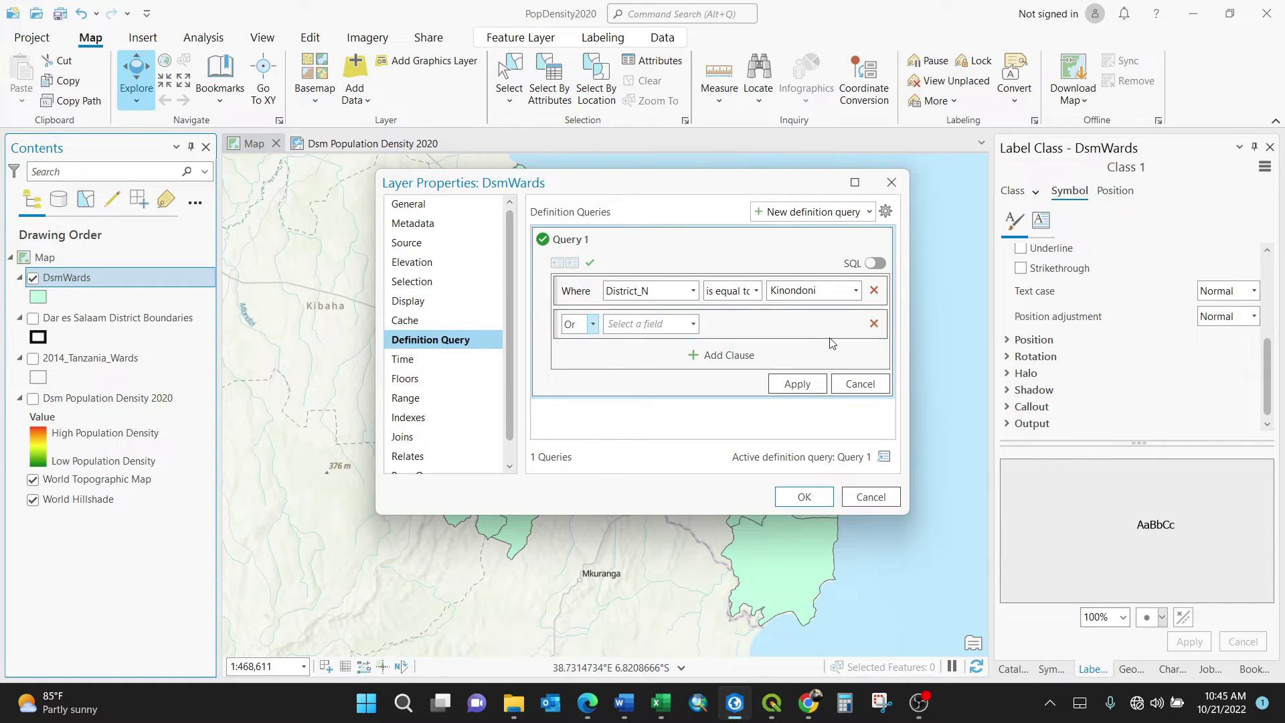
click(695, 323)
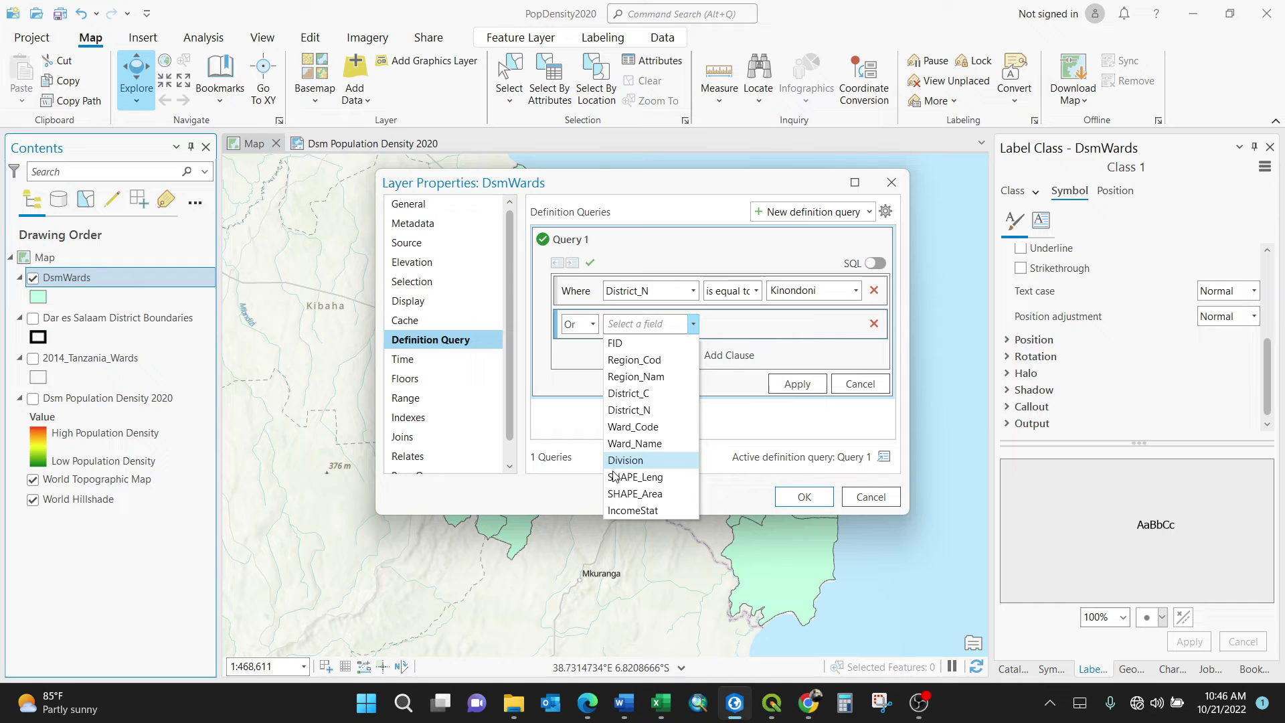
click(629, 409)
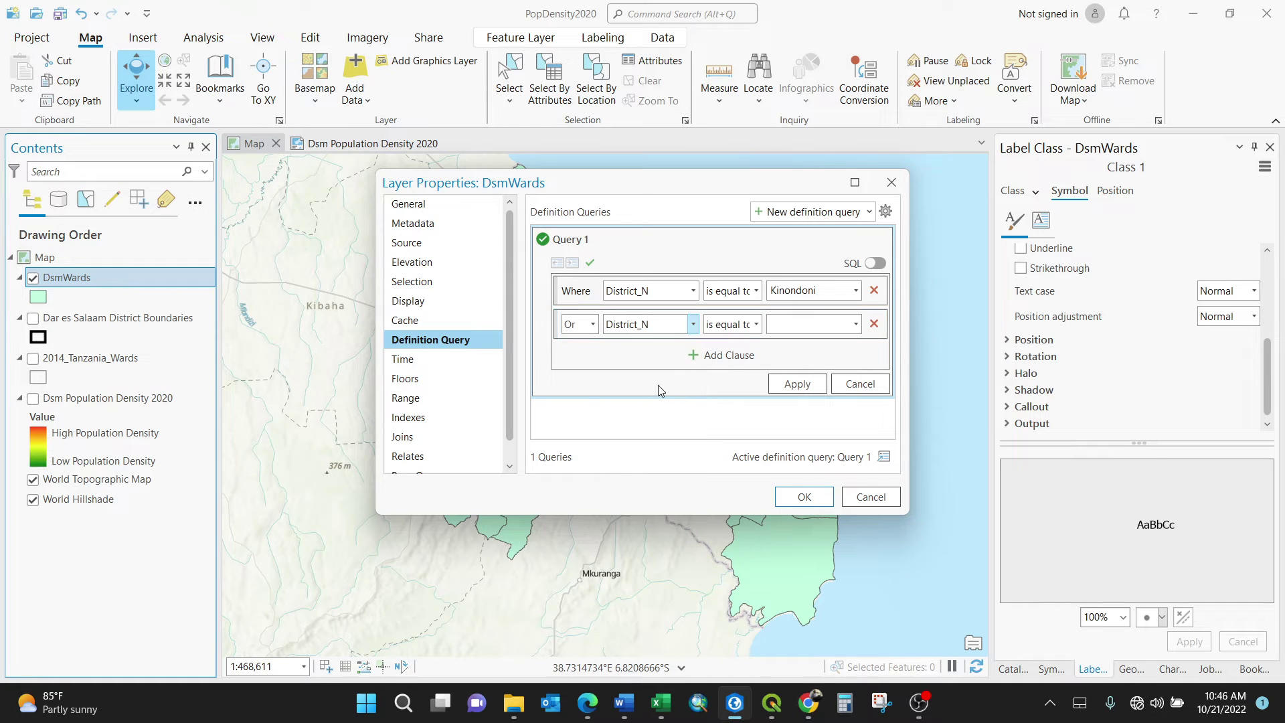
click(754, 326)
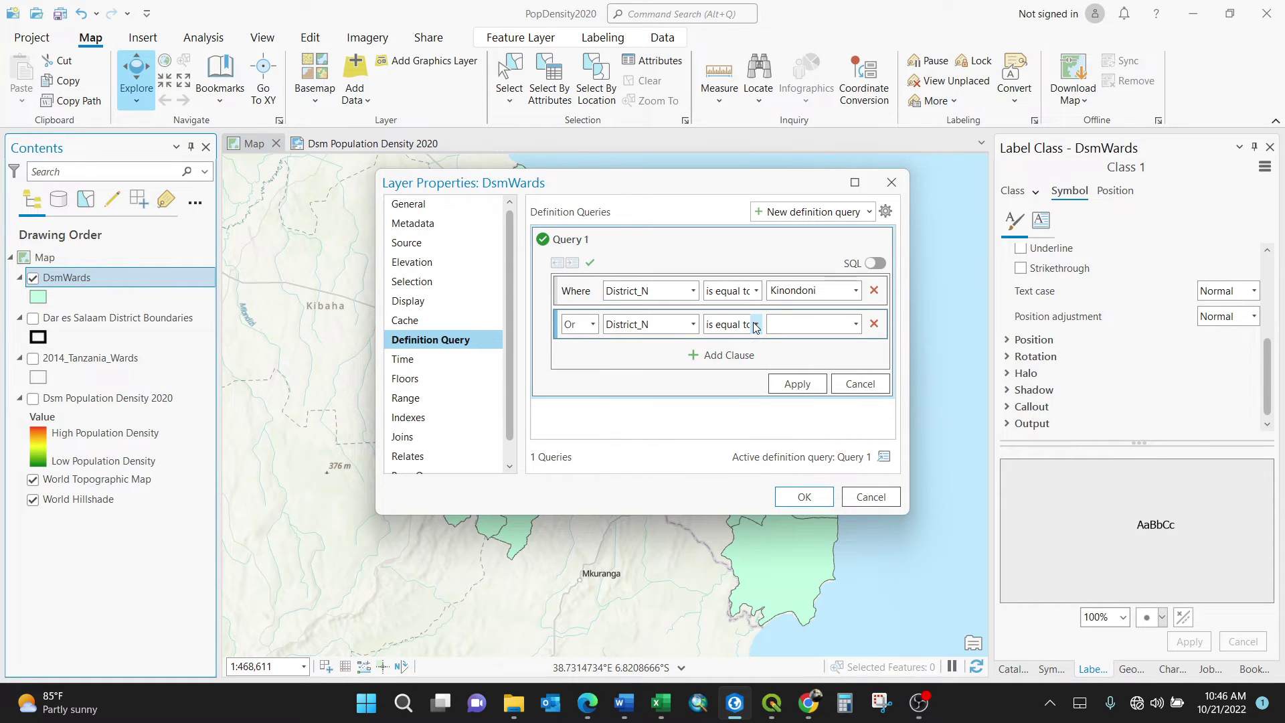
click(856, 324)
click(807, 363)
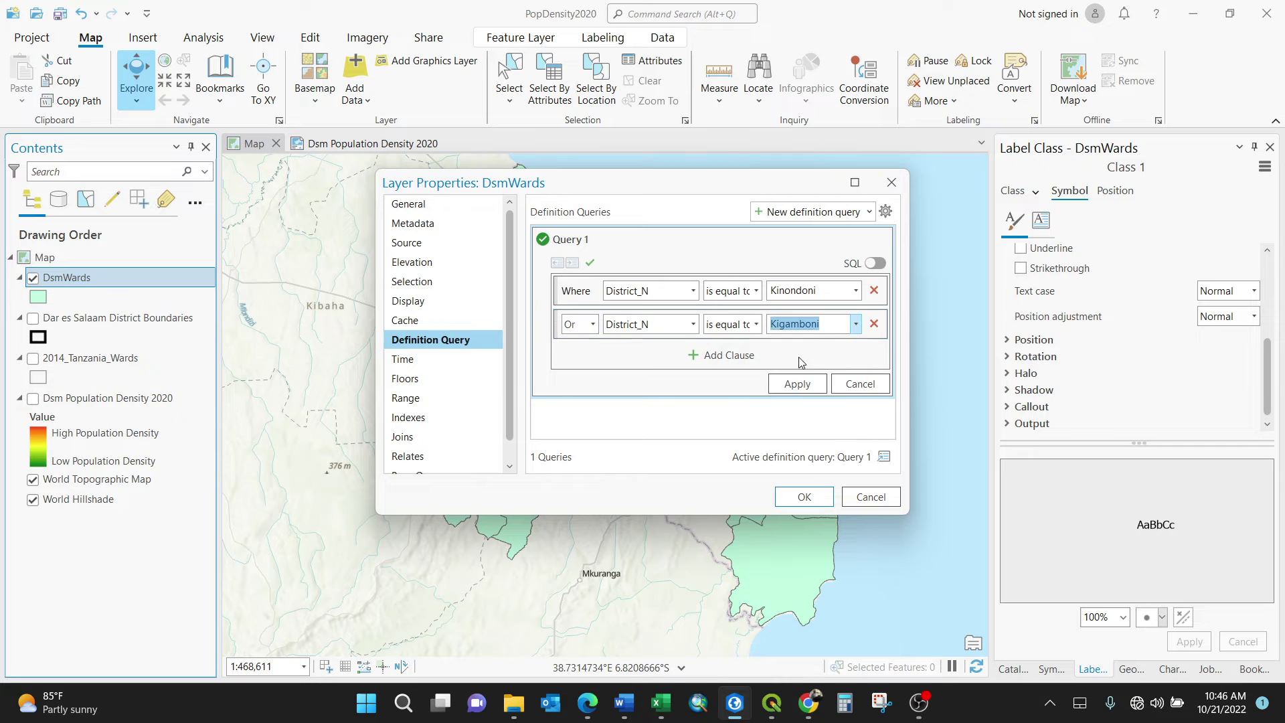
Apply the Kinondoni-or-Kigamboni query and close Layer Properties with OK
drag(715, 187, 278, 208)
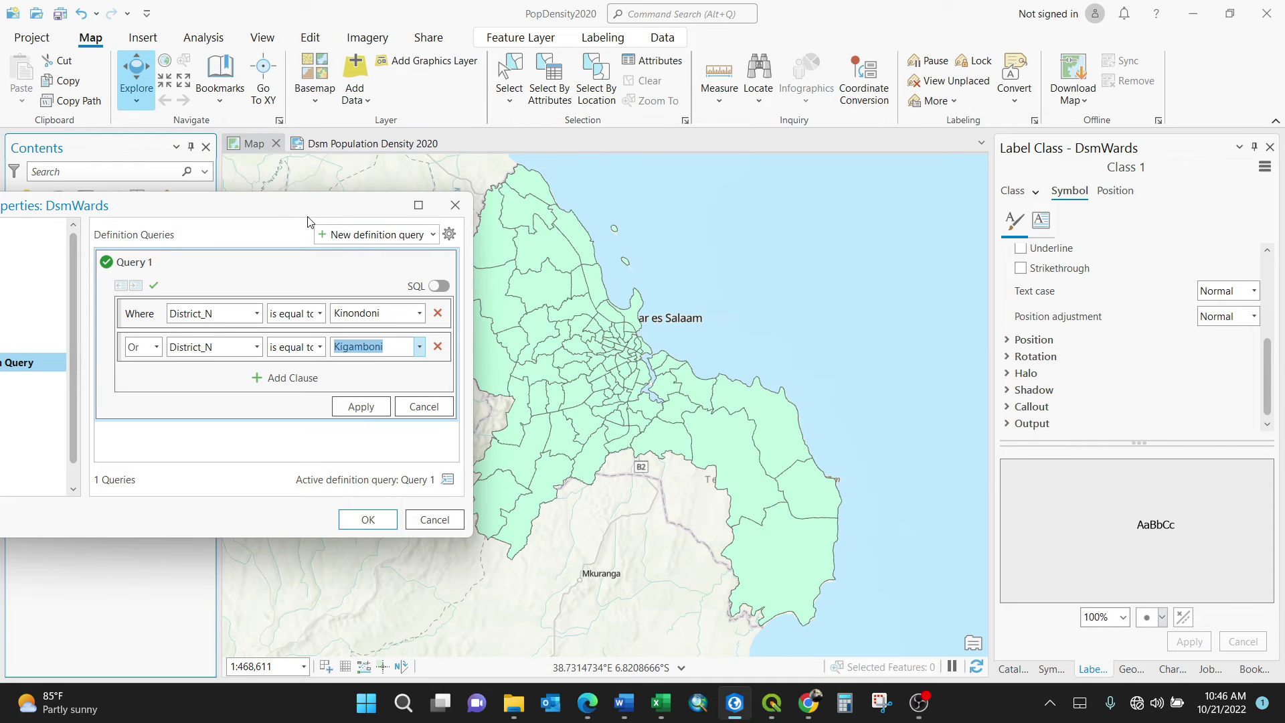
mouse_move(299, 212)
mouse_down()
mouse_move(703, 222)
mouse_move(808, 156)
mouse_up()
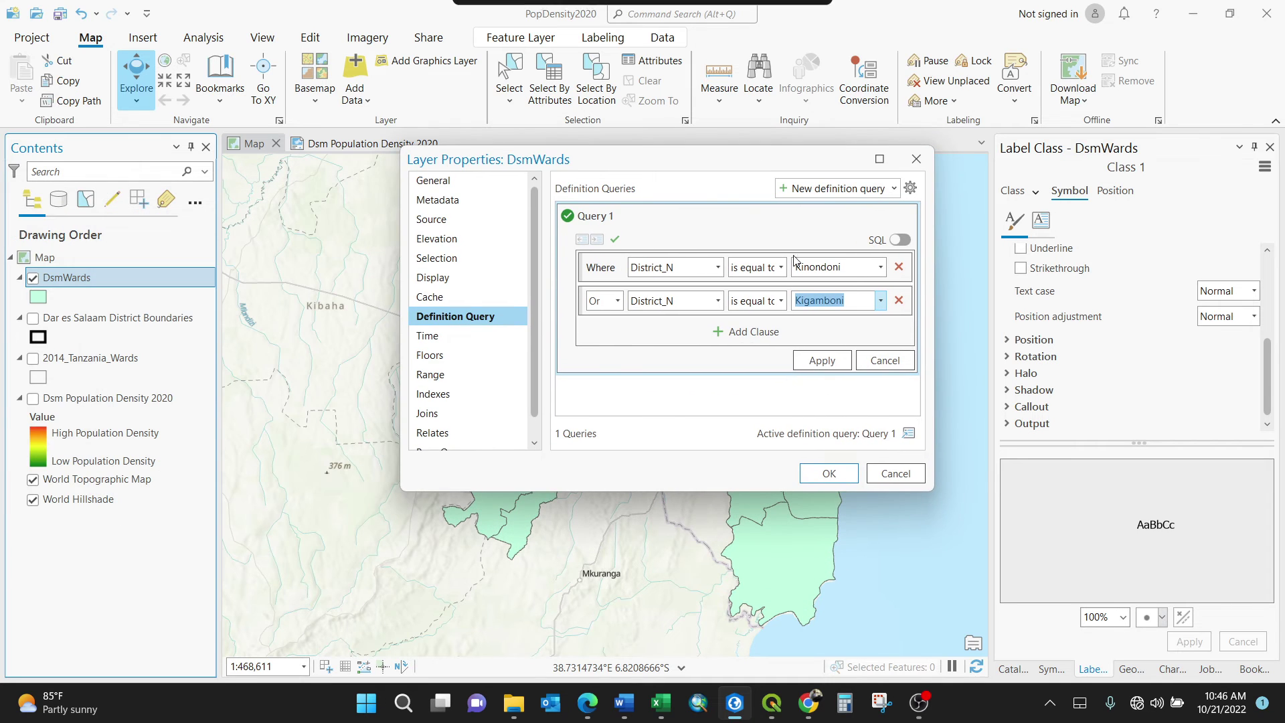
click(818, 361)
click(826, 473)
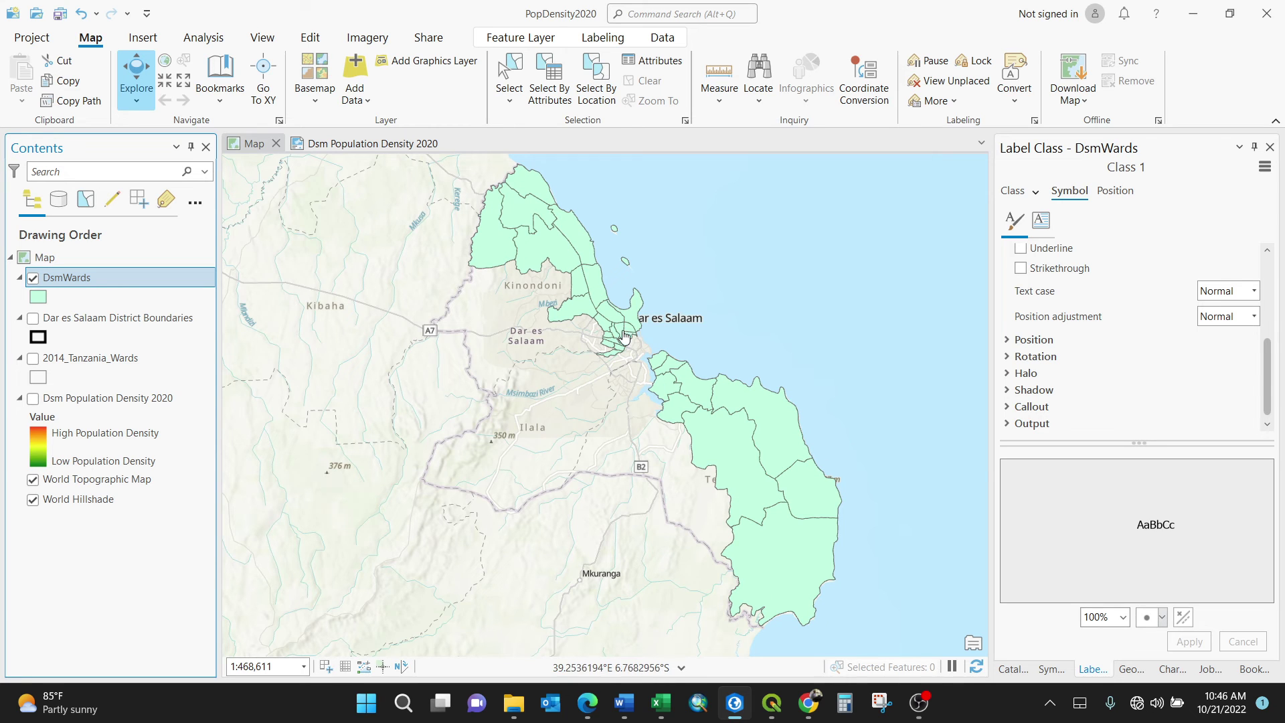
scroll(546, 262, up, 2)
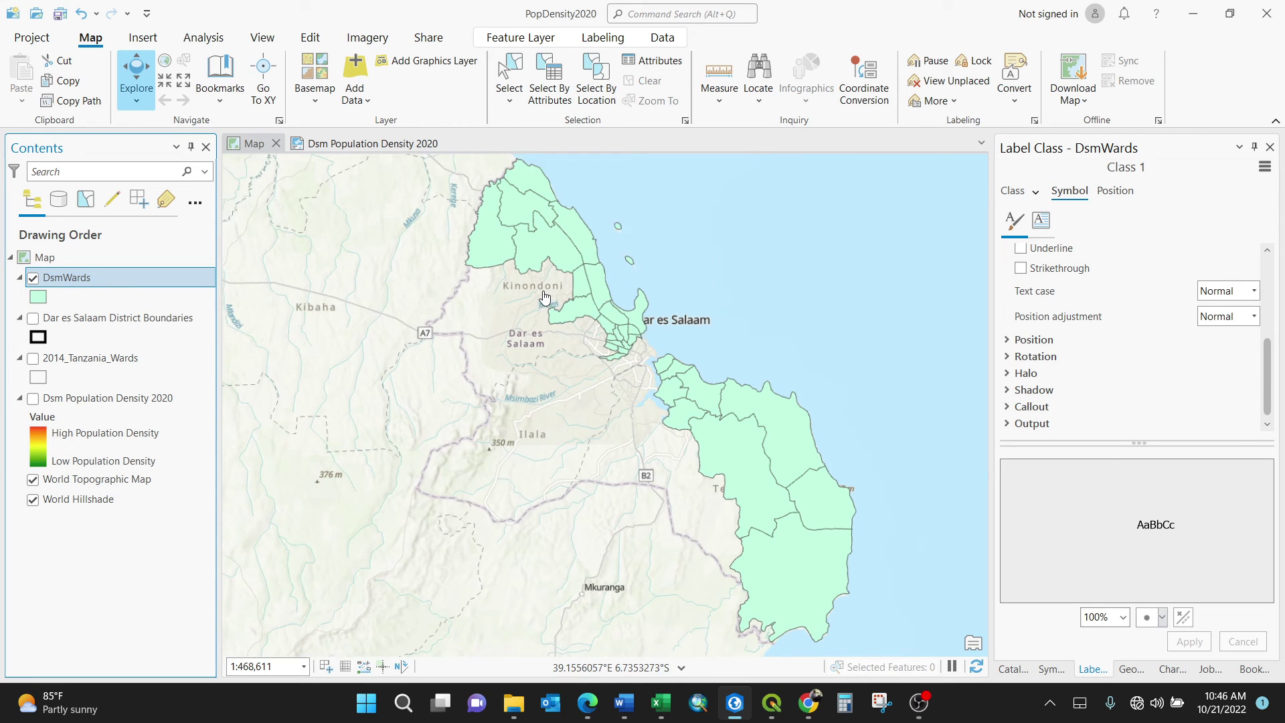
drag(798, 542, 612, 427)
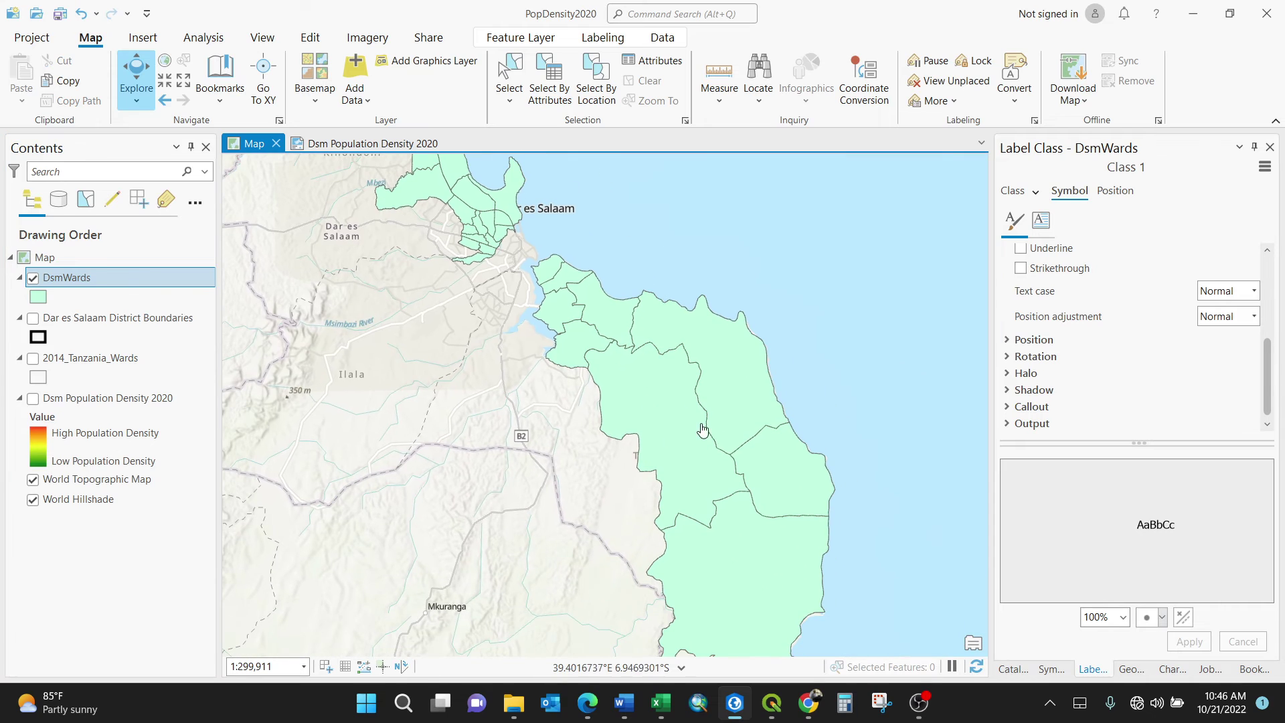
click(32, 277)
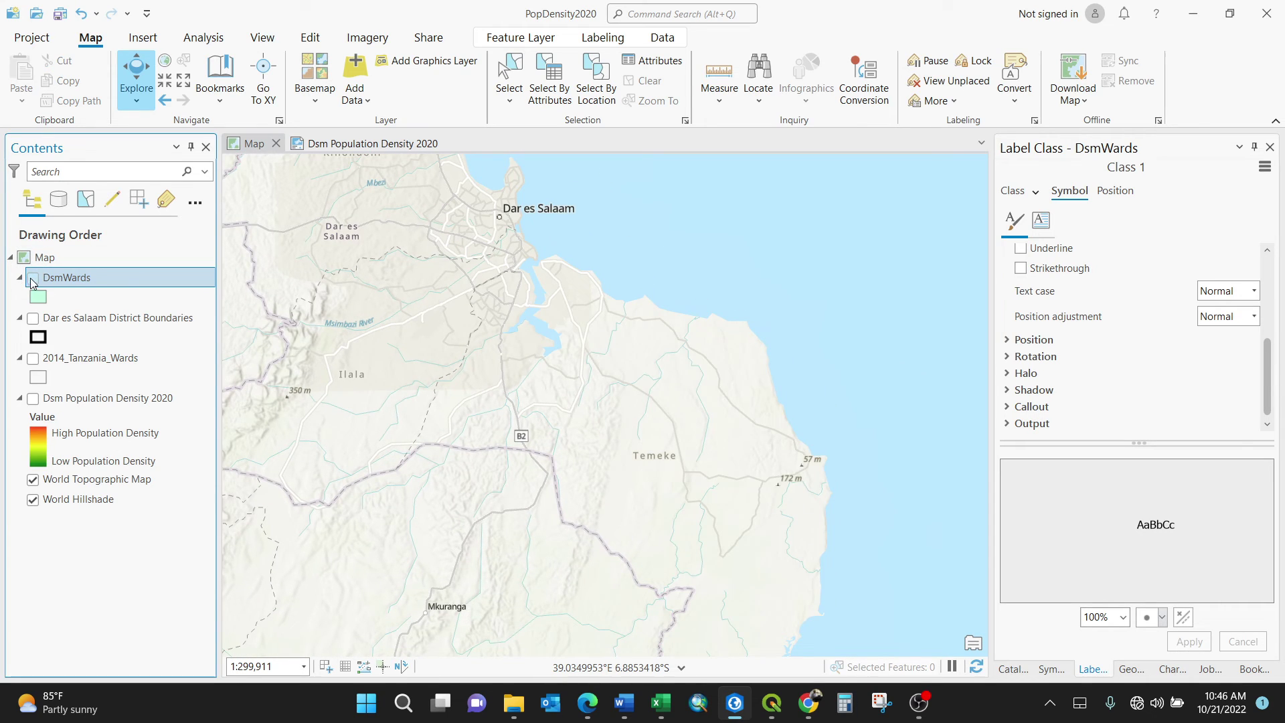
click(33, 277)
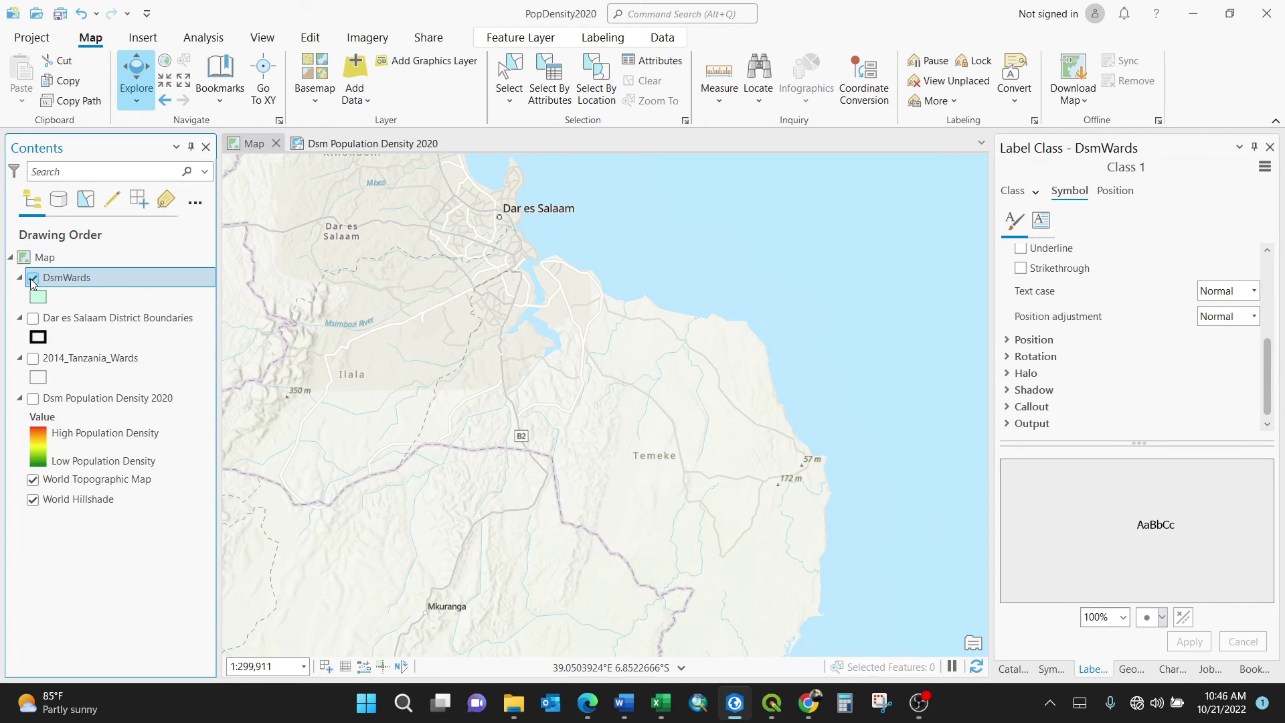
drag(542, 275, 598, 384)
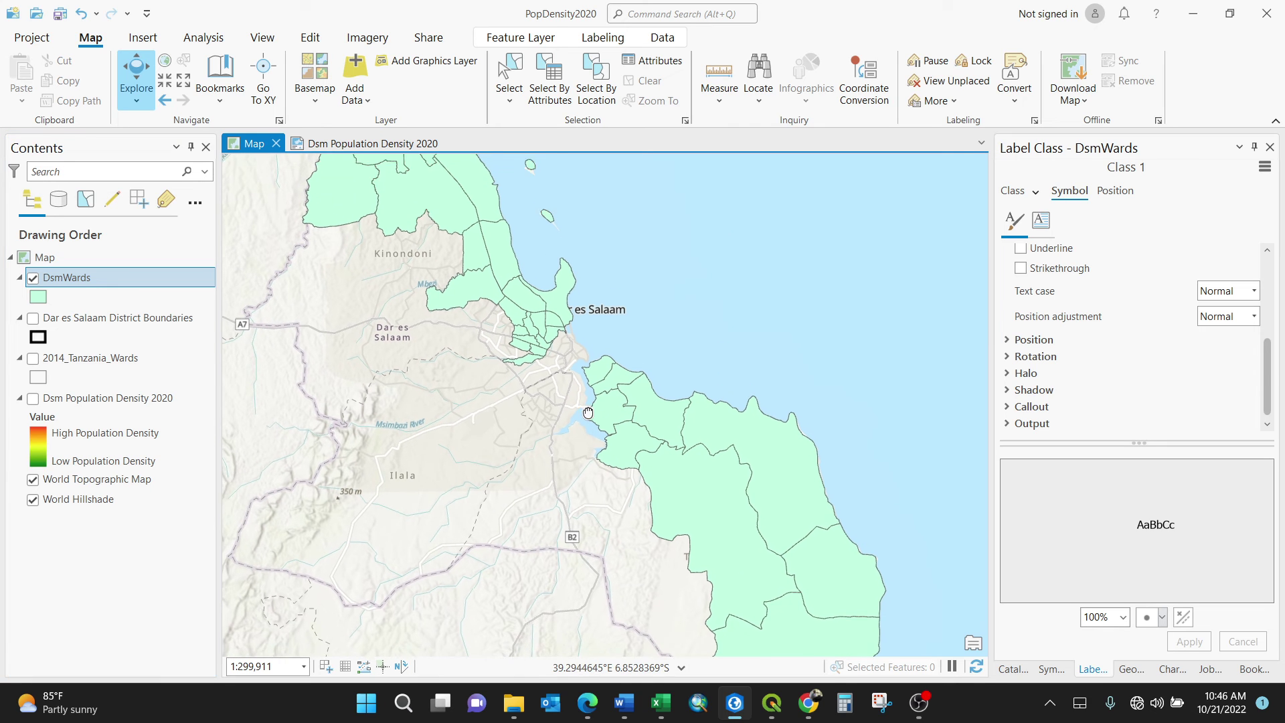